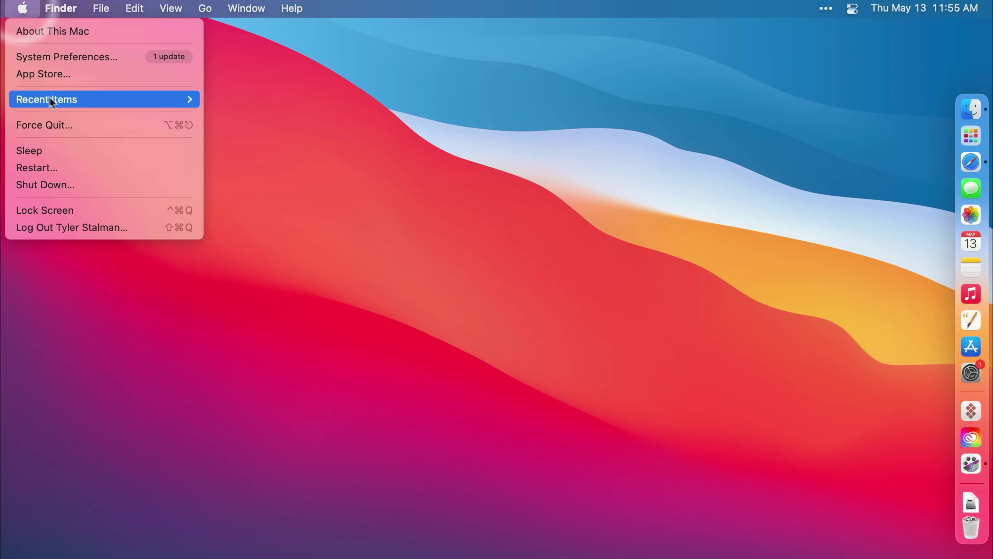
Open System Preferences, glance at Touch ID, then go to the Displays pane.
{"action": "left_click", "coordinate": [73, 58]}
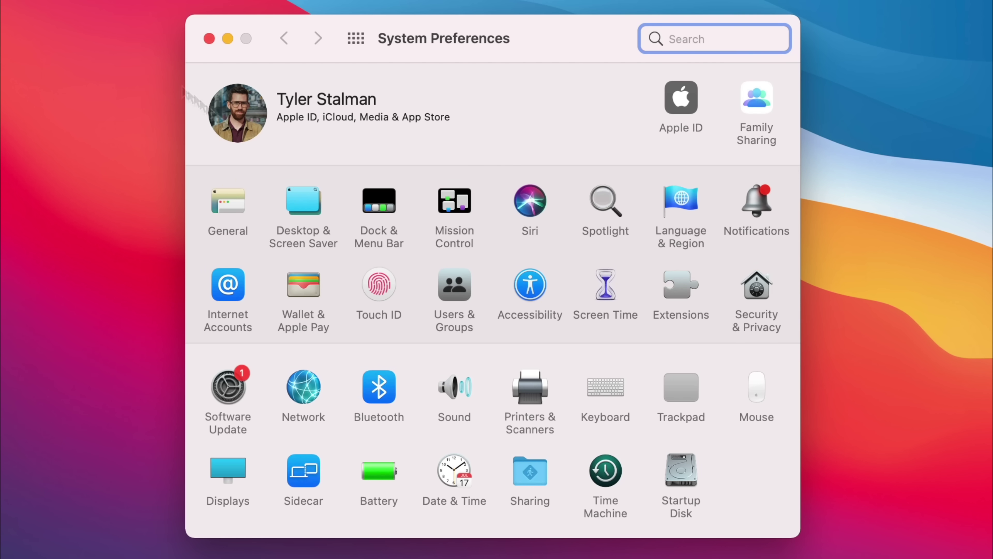
{"action": "left_click", "coordinate": [373, 290]}
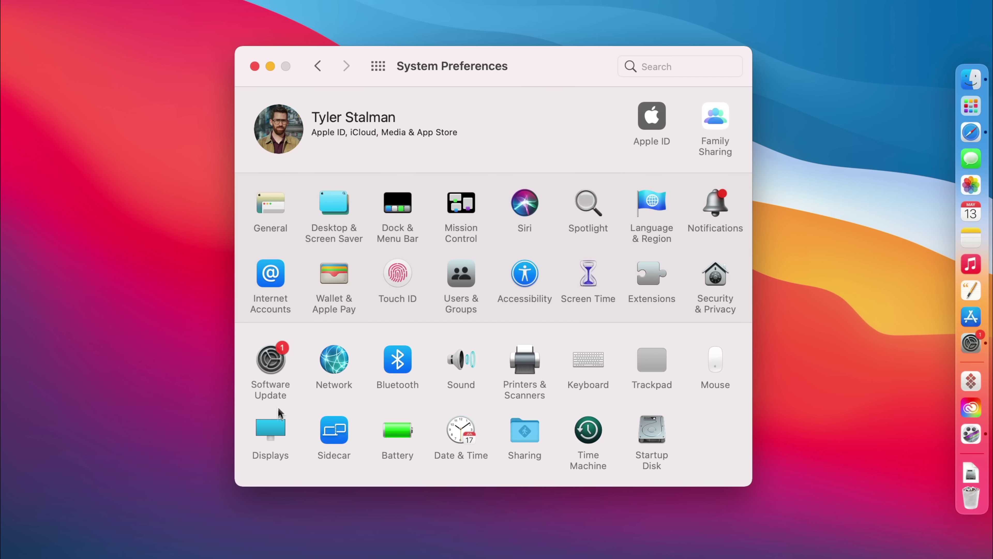
{"action": "left_click", "coordinate": [278, 432]}
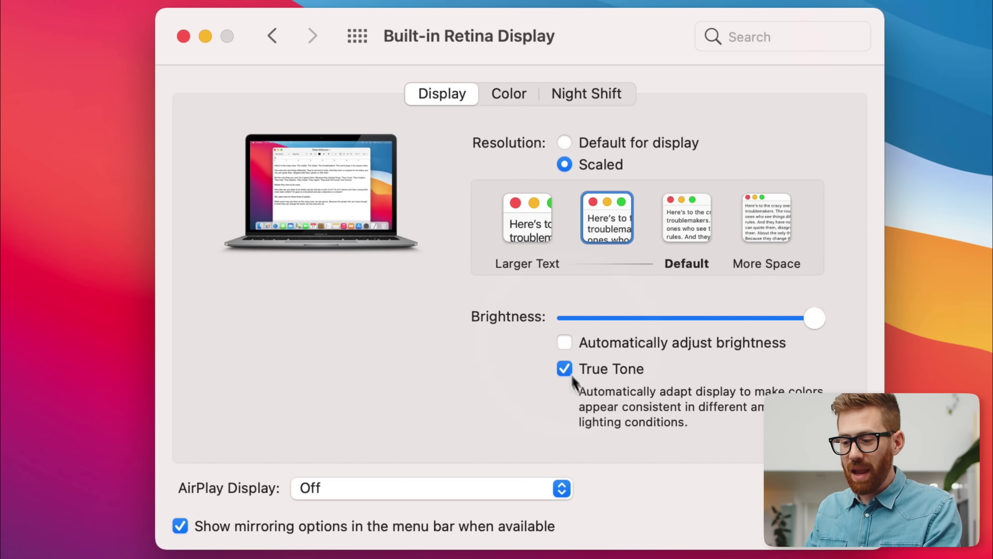
Turn off automatic brightness adjustment for the built-in Retina display.
{"action": "left_click", "coordinate": [564, 342]}
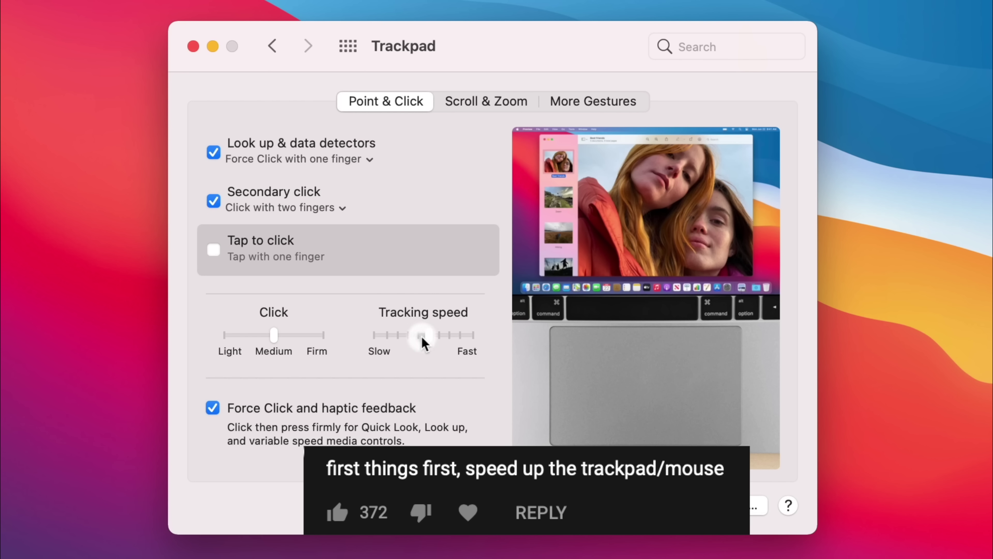
Raise the trackpad tracking speed one notch toward Fast.
{"action": "left_click_drag", "start_coordinate": [422, 337], "coordinate": [429, 335]}
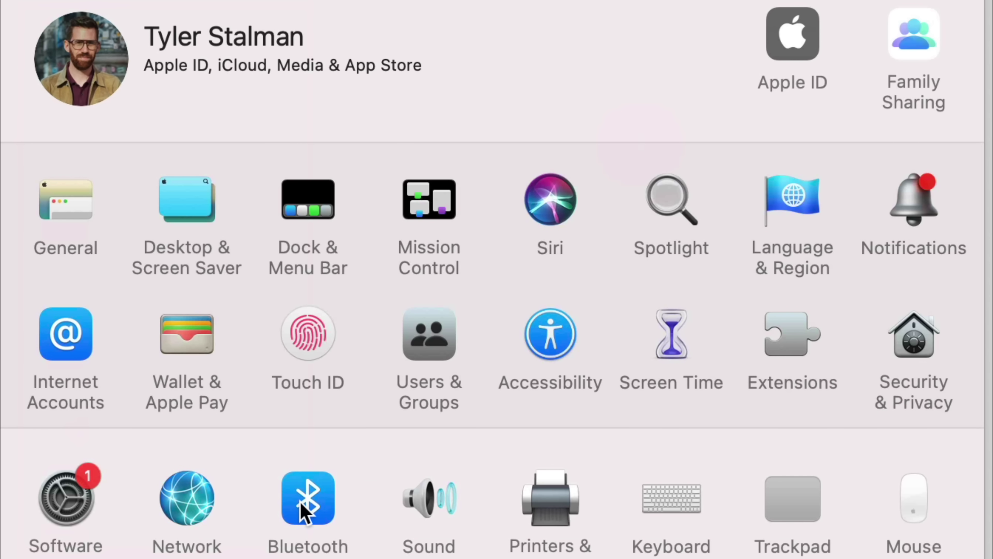
Go to Accessibility > Motor > Pointer Control.
{"action": "left_click", "coordinate": [556, 343]}
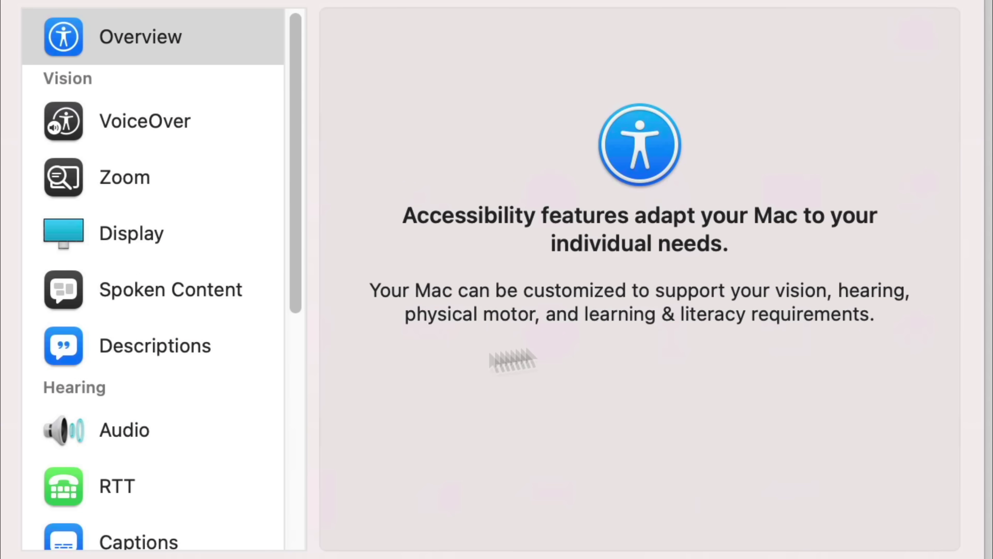
{"action": "scroll", "coordinate": [151, 412], "scroll_direction": "down", "scroll_amount": 10}
{"action": "left_click", "coordinate": [192, 324]}
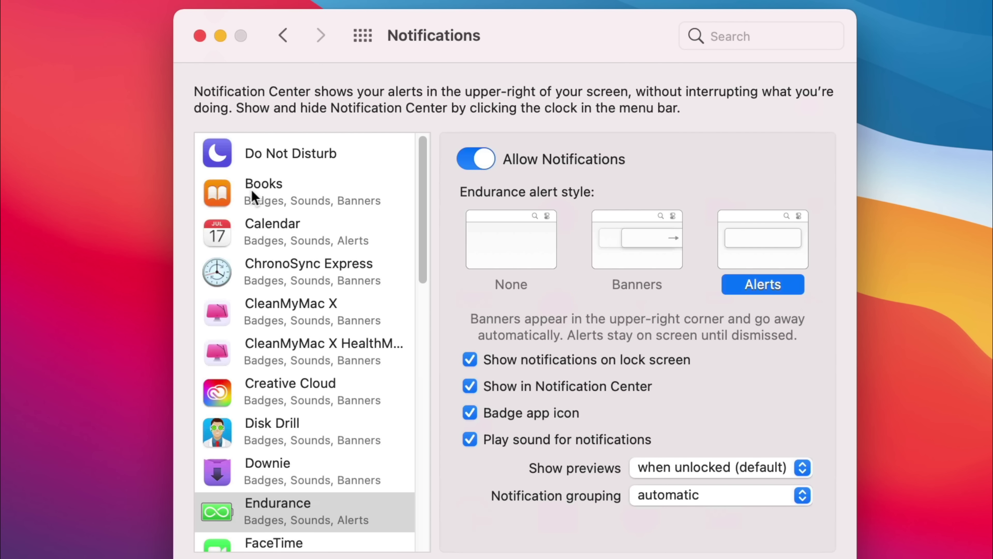
Switch off notifications for Books, CleanMyMac X and CleanMyMac X HealthMonitor.
{"action": "left_click", "coordinate": [258, 193]}
{"action": "left_click", "coordinate": [475, 160]}
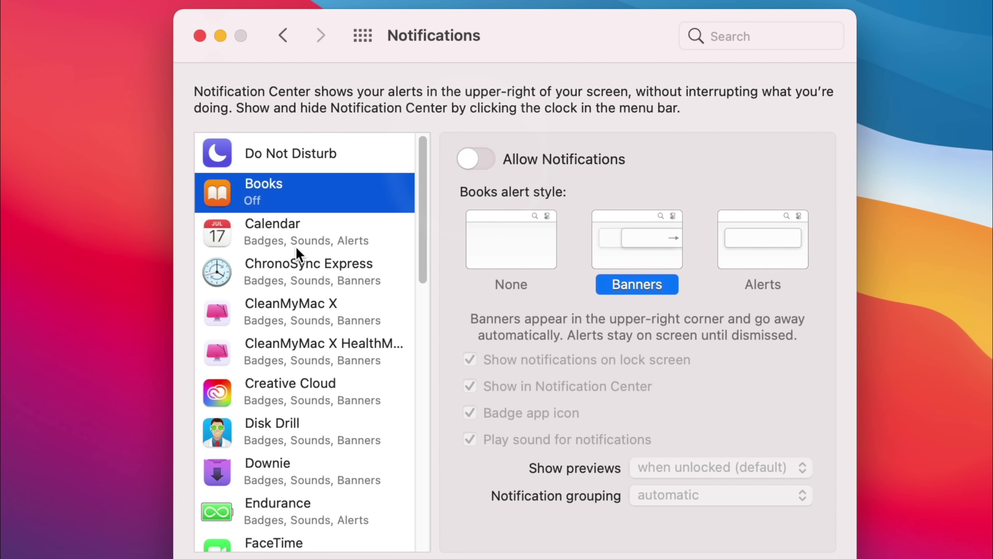
{"action": "left_click", "coordinate": [306, 243]}
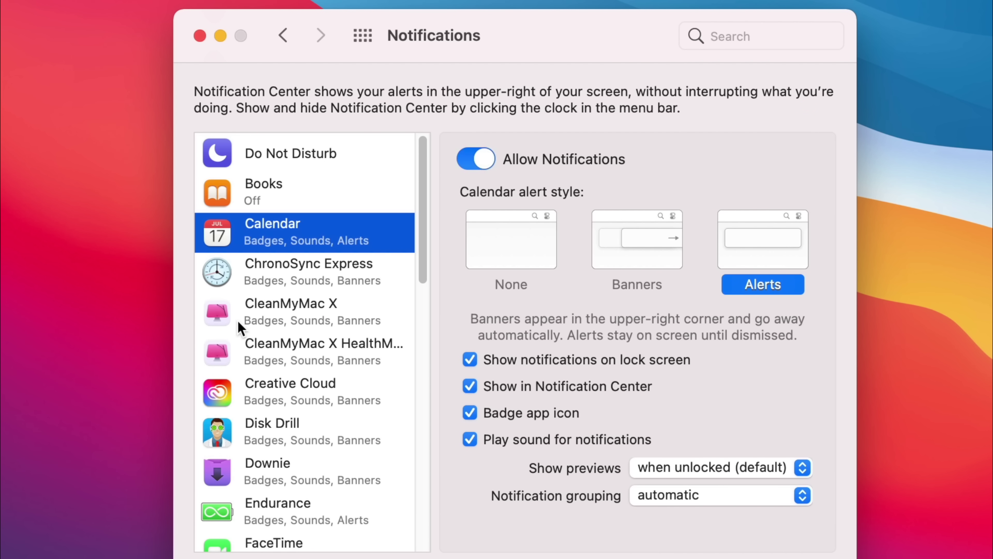
{"action": "left_click", "coordinate": [303, 270]}
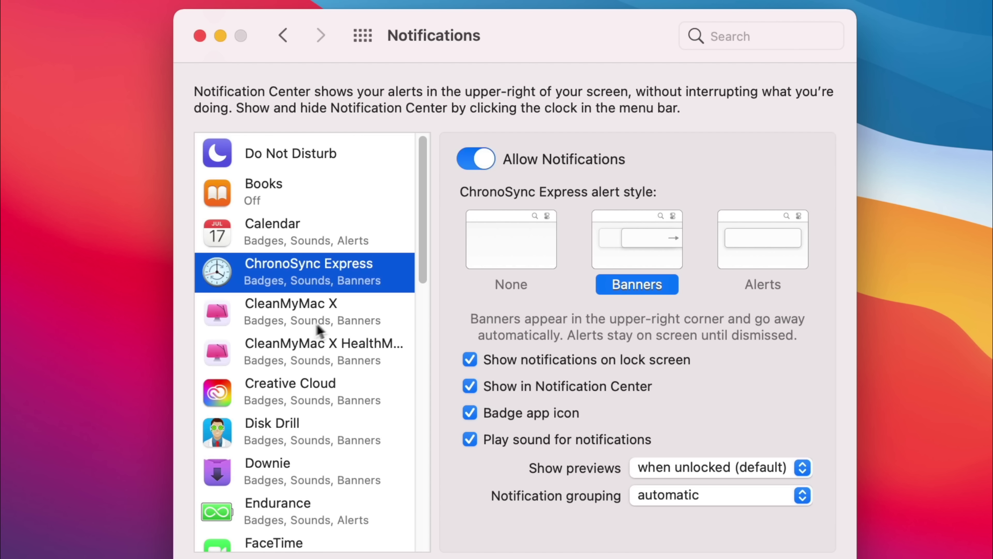
{"action": "left_click", "coordinate": [325, 316]}
{"action": "left_click", "coordinate": [478, 163]}
{"action": "left_click", "coordinate": [322, 364]}
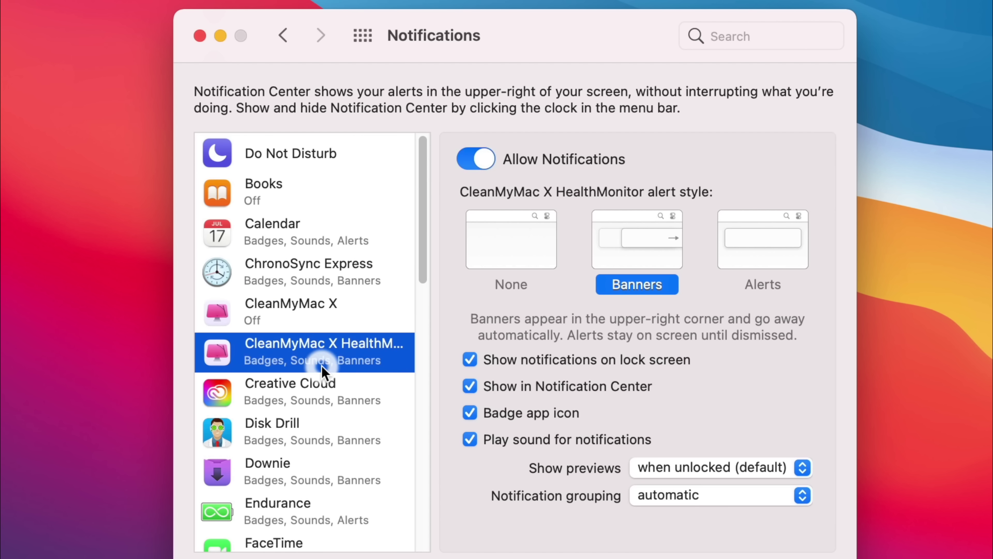
{"action": "left_click", "coordinate": [478, 160]}
Switch off notifications for Creative Cloud, Downie and Endurance.
{"action": "left_click", "coordinate": [335, 385]}
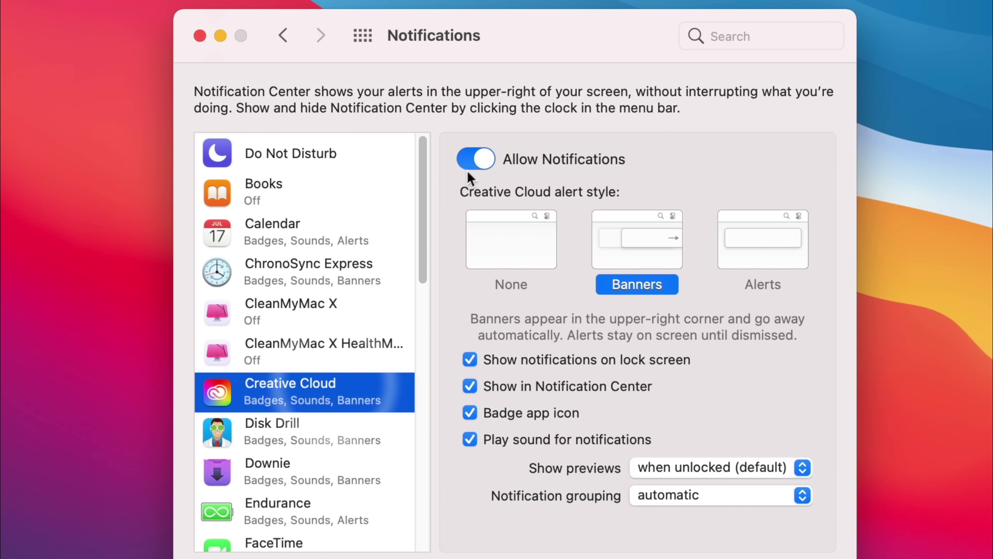
{"action": "left_click", "coordinate": [473, 160]}
{"action": "left_click", "coordinate": [296, 433]}
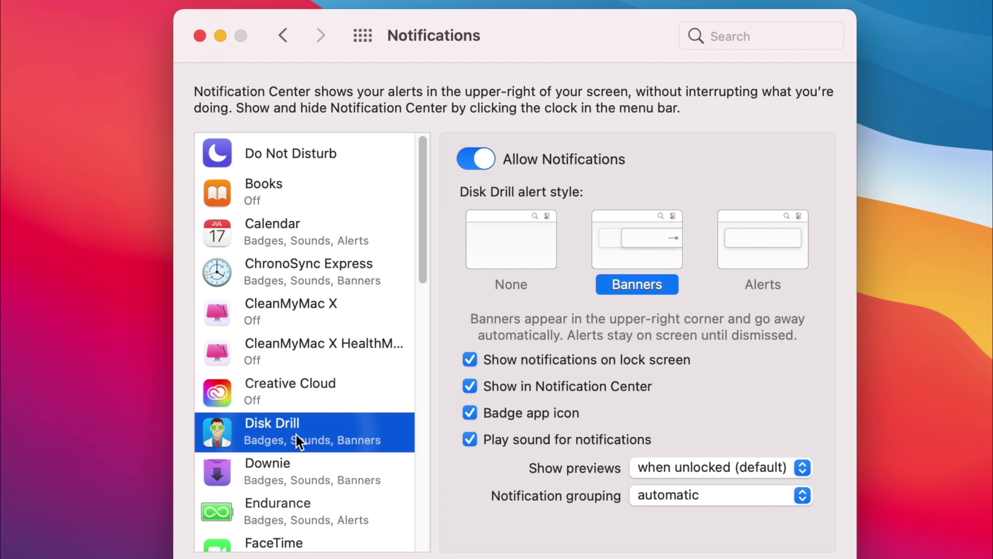
{"action": "left_click", "coordinate": [296, 465]}
{"action": "left_click", "coordinate": [469, 160]}
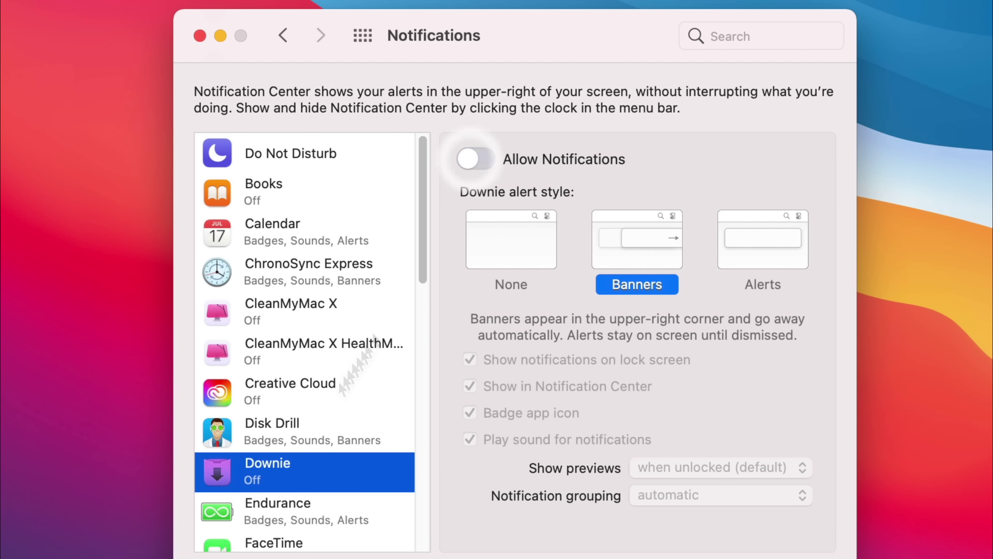
{"action": "scroll", "coordinate": [331, 438], "scroll_direction": "down", "scroll_amount": 2}
{"action": "left_click", "coordinate": [324, 430]}
{"action": "left_click", "coordinate": [467, 157]}
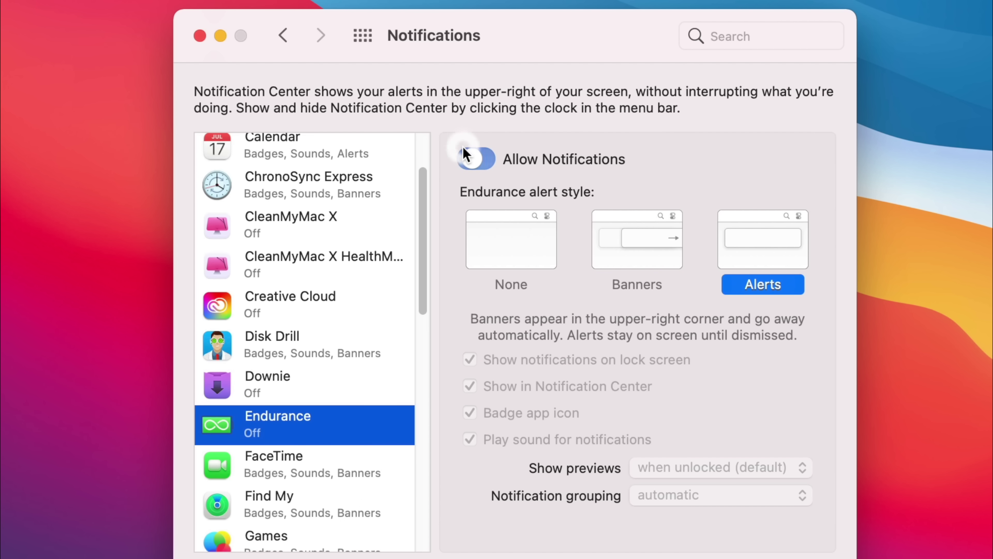
{"action": "scroll", "coordinate": [217, 526], "scroll_direction": "down", "scroll_amount": 3}
{"action": "left_click", "coordinate": [307, 417]}
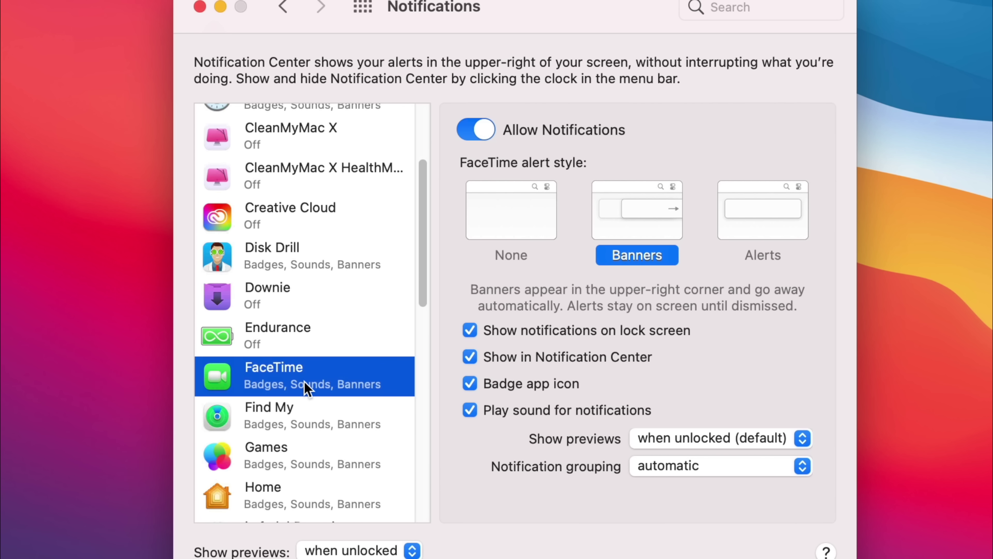
{"action": "left_click", "coordinate": [306, 411]}
{"action": "scroll", "coordinate": [306, 411], "scroll_direction": "down", "scroll_amount": 5}
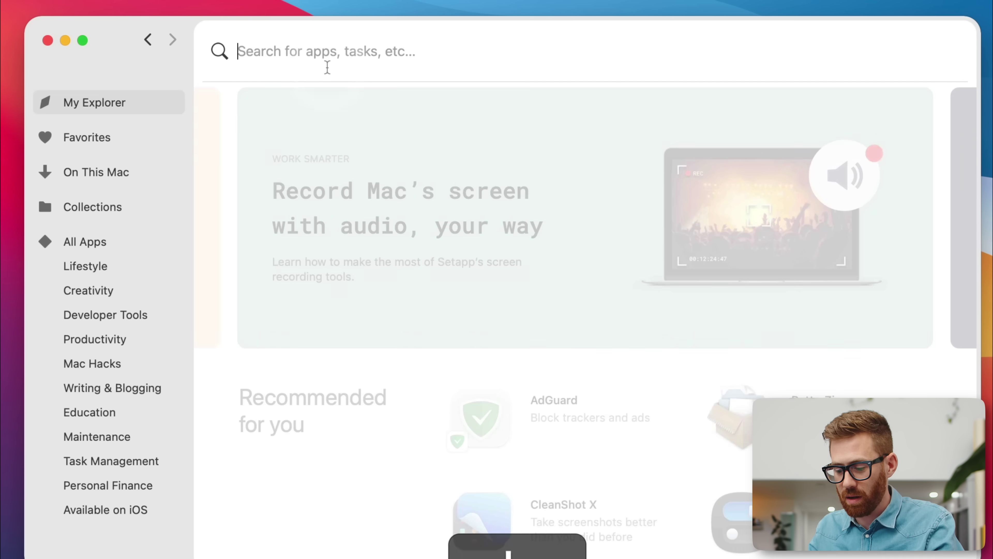
Search Setapp for 'brainstorming' and look through the results.
{"action": "type", "text": "brainstorming"}
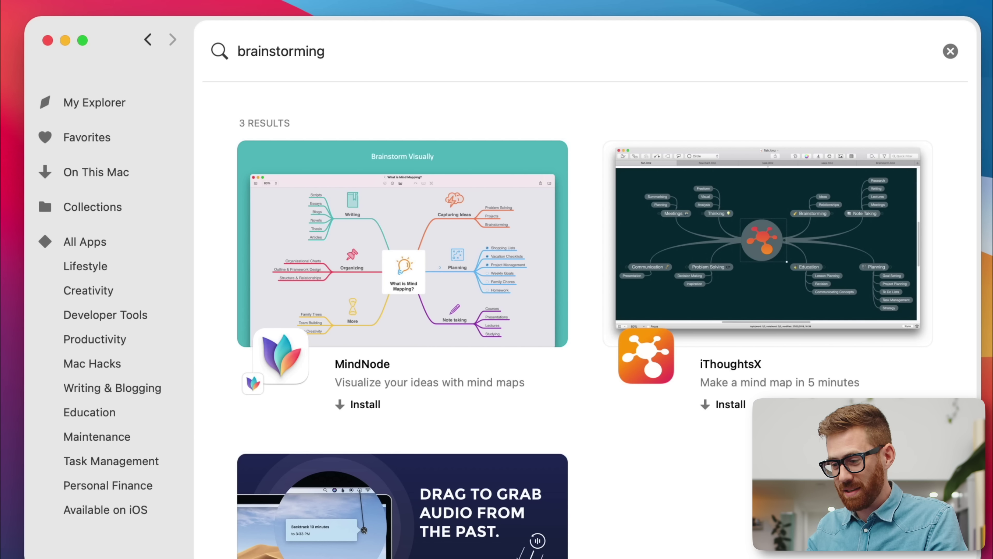
{"action": "scroll", "coordinate": [698, 278], "scroll_direction": "down", "scroll_amount": 3}
{"action": "scroll", "coordinate": [696, 280], "scroll_direction": "down", "scroll_amount": 2}
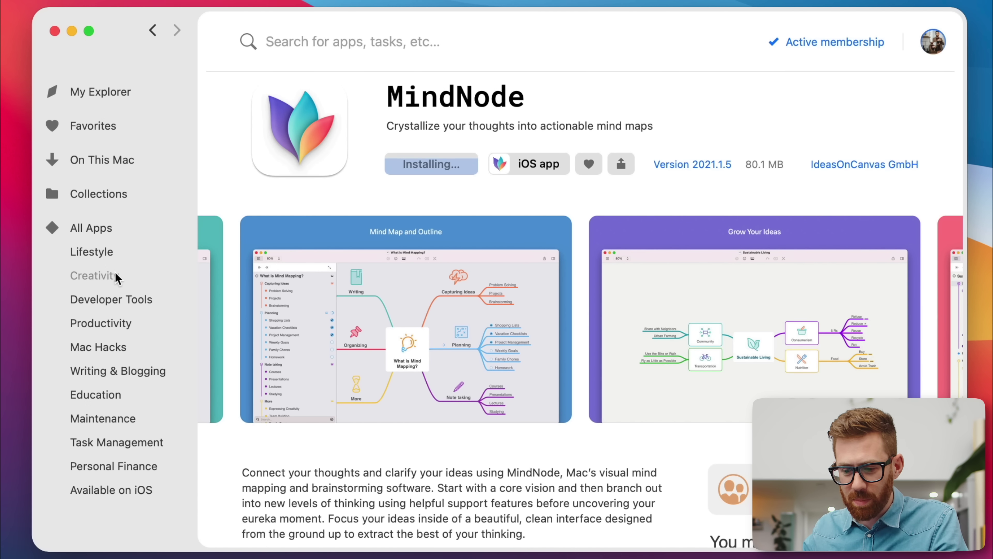
Browse Setapp's Creativity category of apps.
{"action": "left_click", "coordinate": [93, 276]}
{"action": "scroll", "coordinate": [458, 336], "scroll_direction": "down", "scroll_amount": 2}
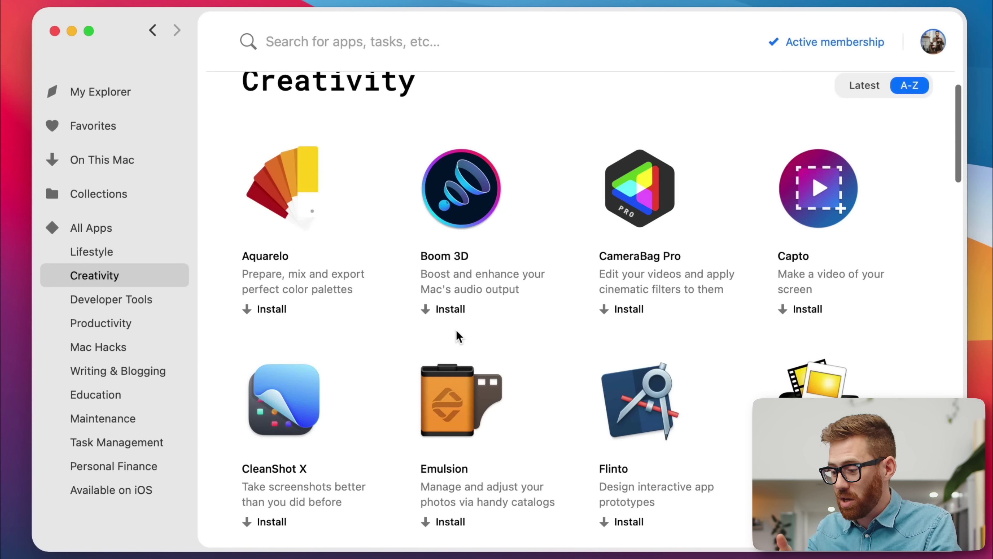
{"action": "scroll", "coordinate": [458, 336], "scroll_direction": "down", "scroll_amount": 20}
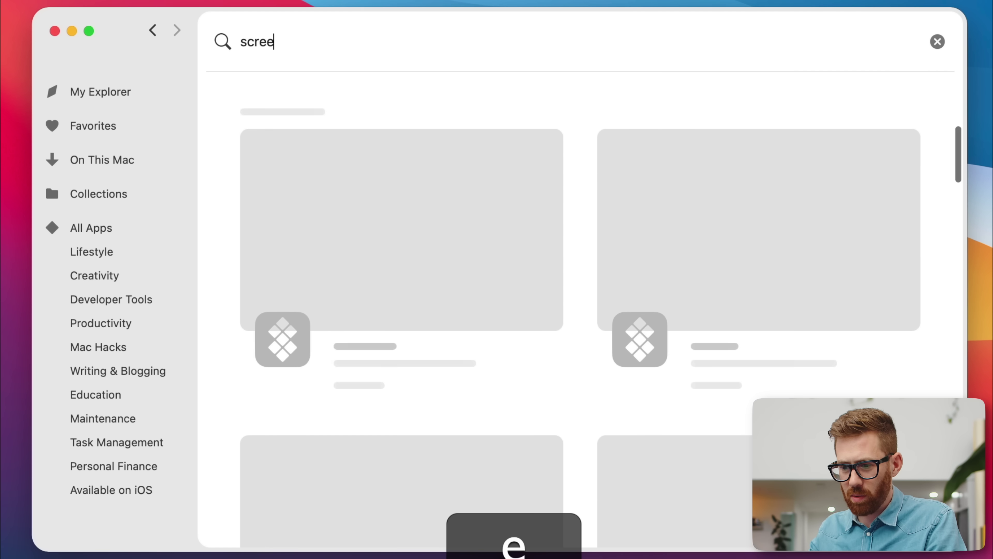
Search Setapp for 'screen sharing'.
{"action": "type", "text": "n sharing"}
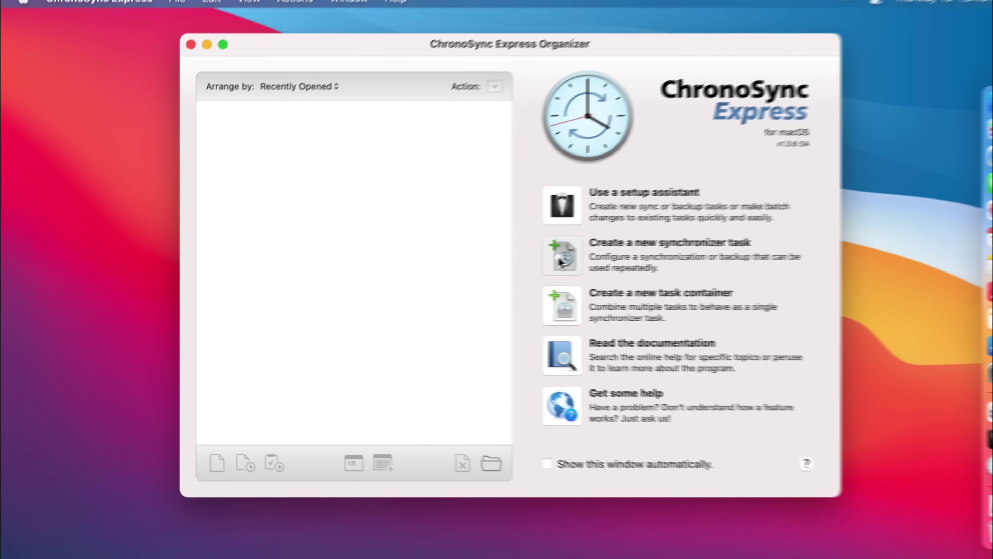
Create a synchronizer task with the Macintosh HD root as source and Basic w/Verification copying.
{"action": "left_click", "coordinate": [560, 258]}
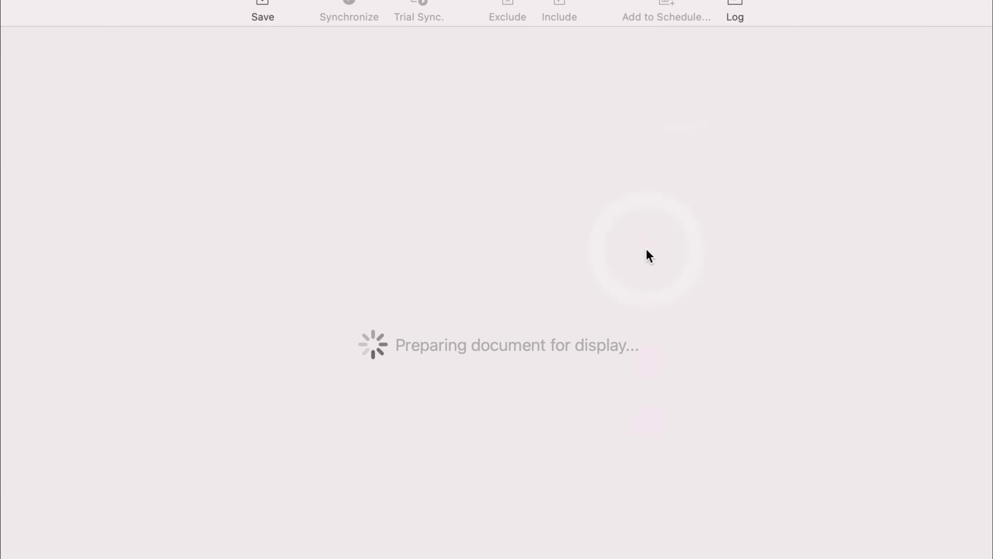
{"action": "type", "text": "Ba"}
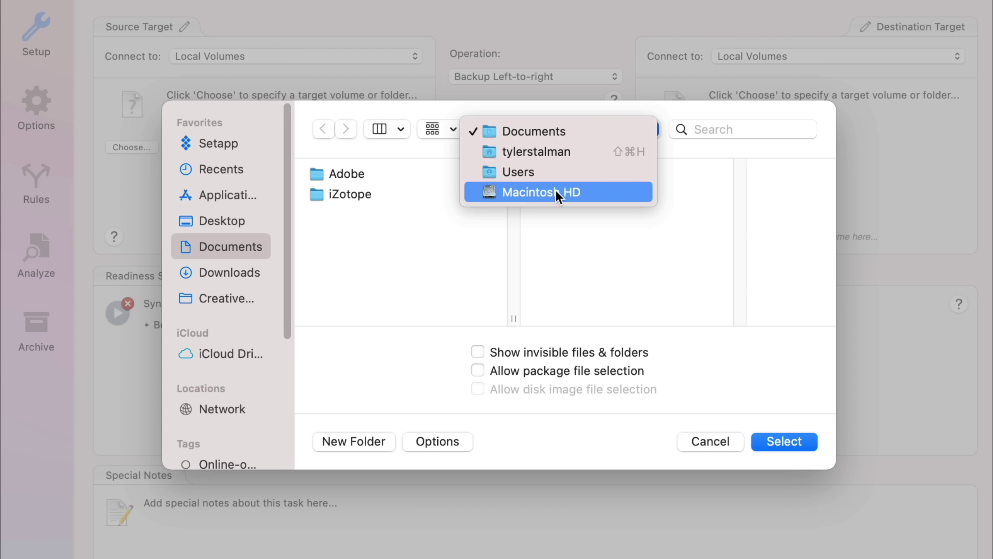
{"action": "left_click", "coordinate": [558, 194]}
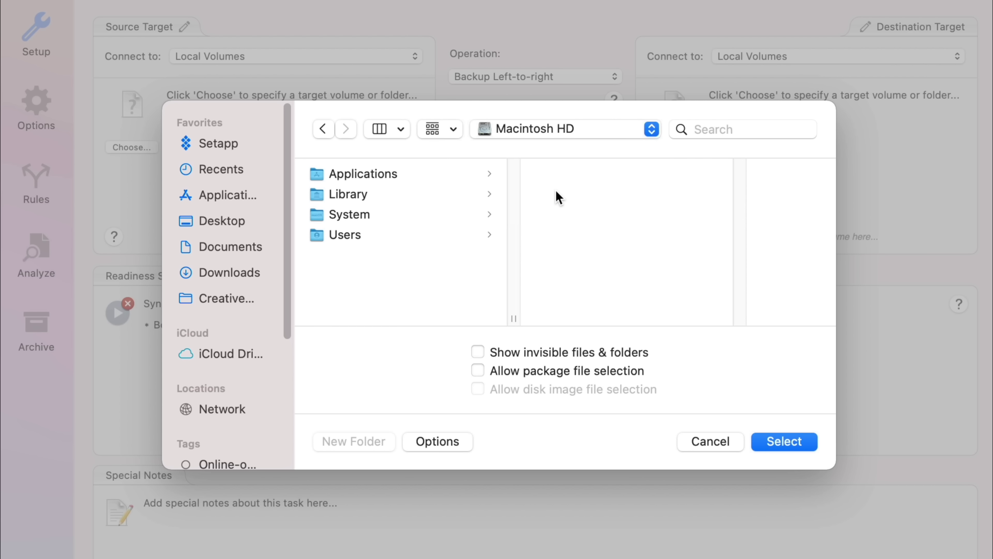
{"action": "left_click", "coordinate": [796, 442]}
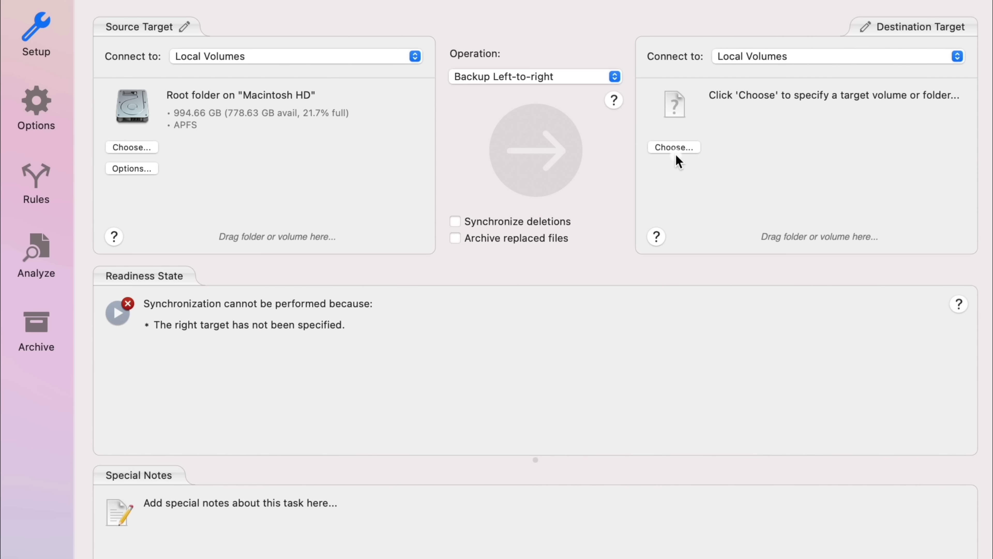
{"action": "left_click", "coordinate": [685, 151]}
{"action": "left_click", "coordinate": [711, 441]}
{"action": "left_click", "coordinate": [42, 109]}
{"action": "left_click", "coordinate": [308, 174]}
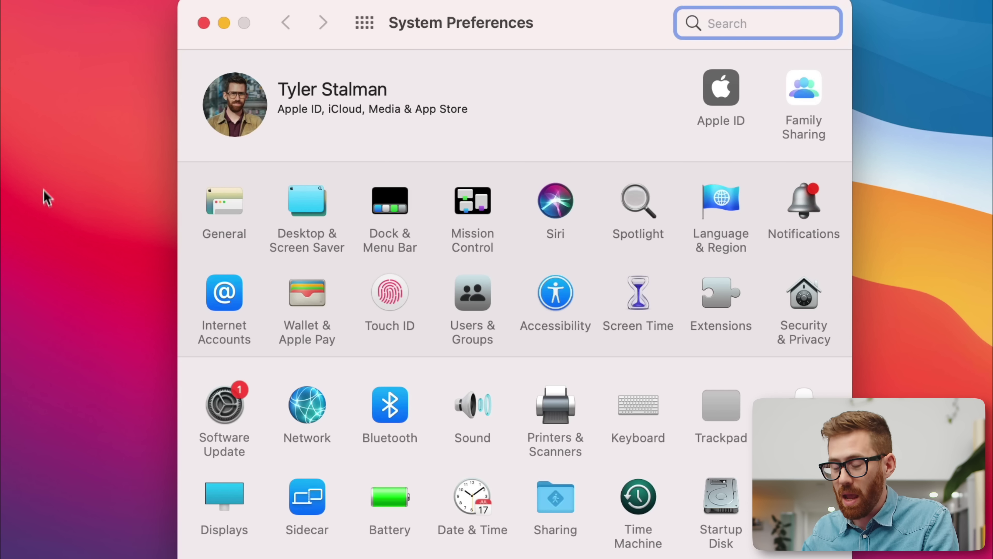
{"action": "left_click", "coordinate": [627, 542]}
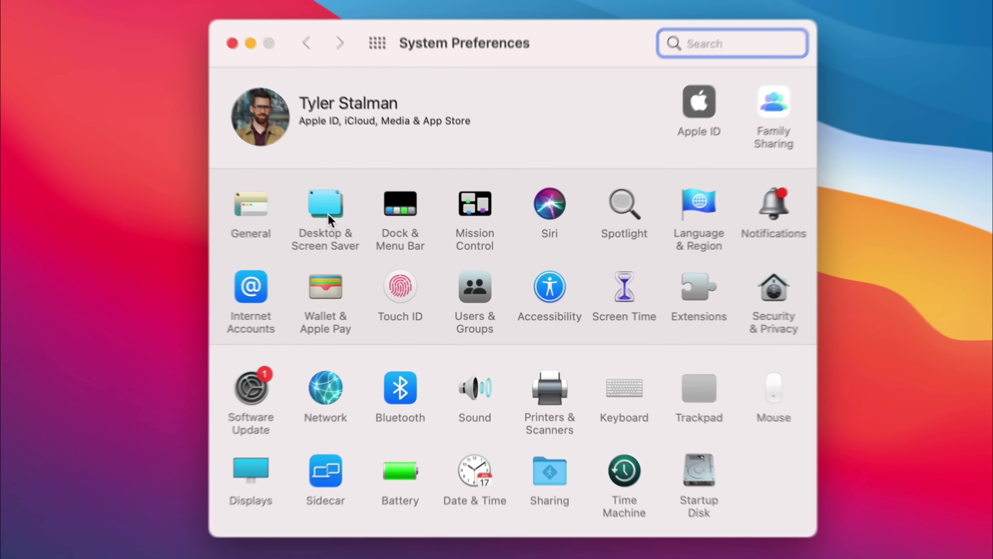
{"action": "left_click", "coordinate": [350, 221]}
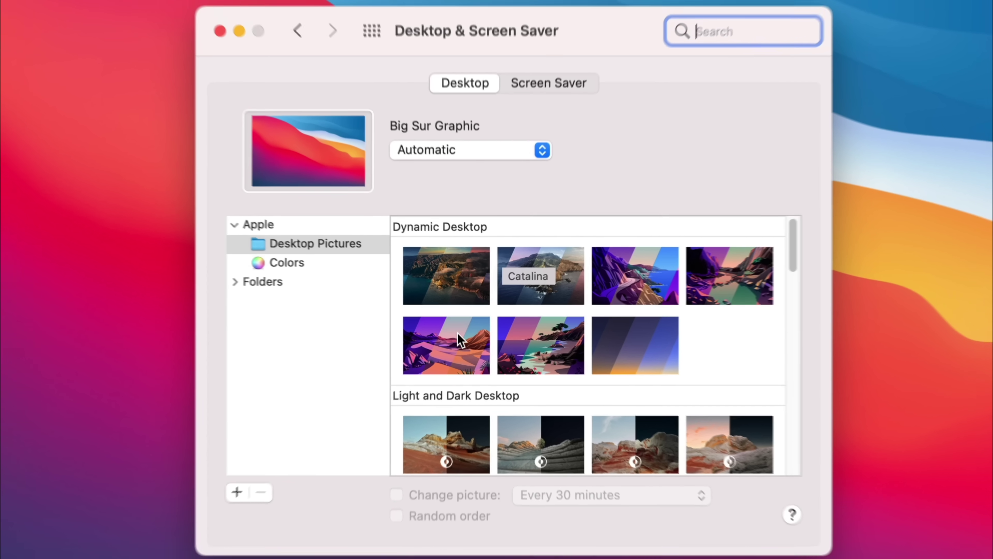
Set the desktop wallpaper to Valley from the Light and Dark Desktop collection.
{"action": "left_click", "coordinate": [455, 341]}
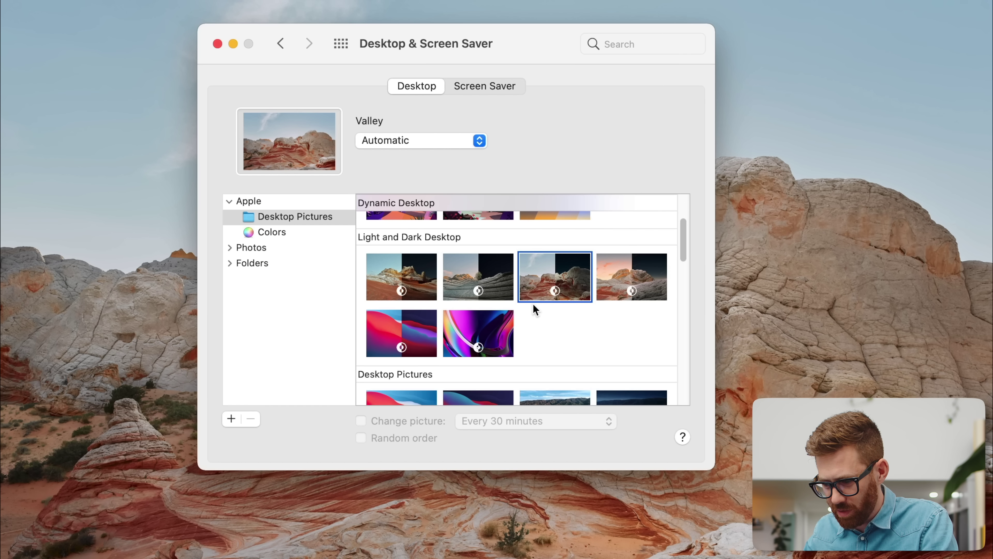
{"action": "scroll", "coordinate": [534, 311], "scroll_direction": "up", "scroll_amount": 3}
{"action": "left_click", "coordinate": [631, 243]}
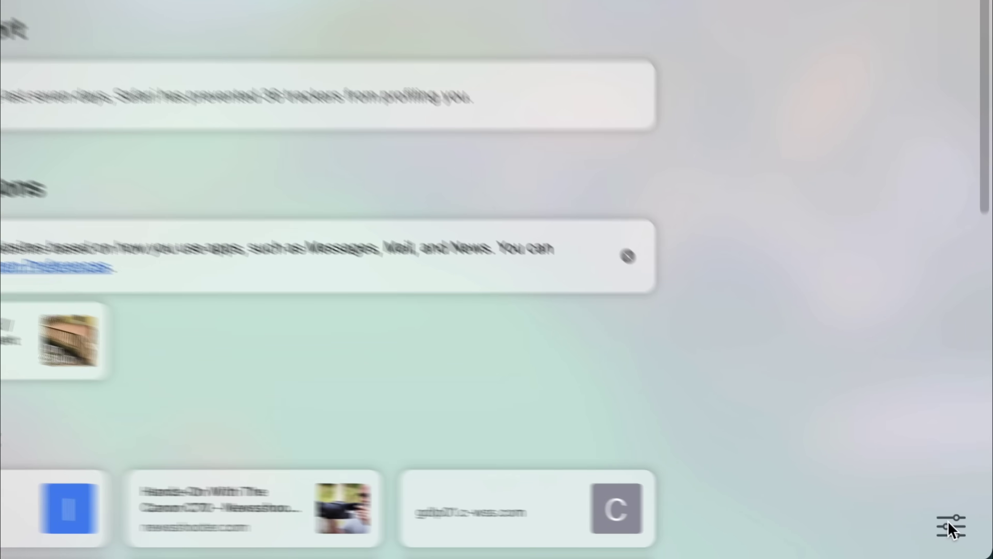
Set The Desert.heic from Desktop Pictures as the Safari start page background image.
{"action": "left_click", "coordinate": [951, 526]}
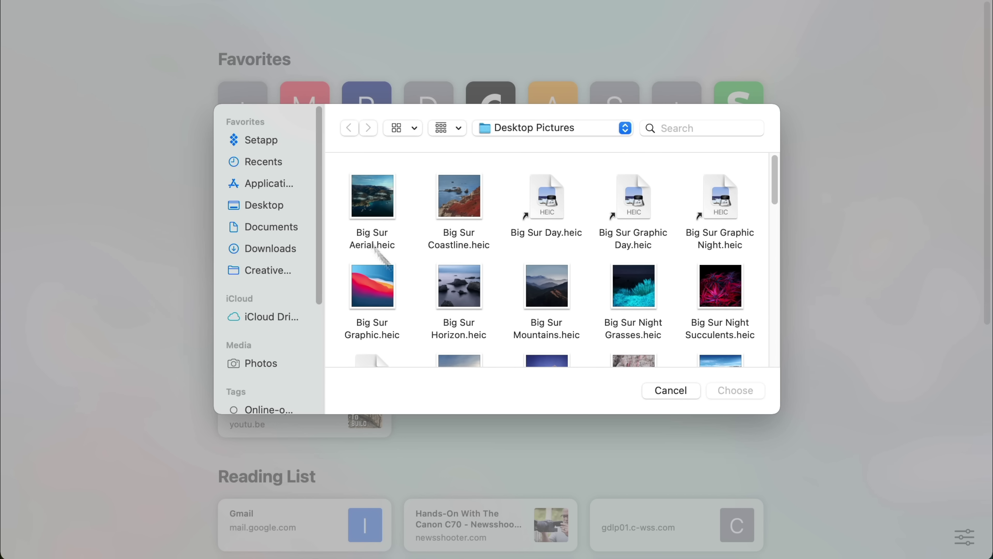
{"action": "scroll", "coordinate": [384, 230], "scroll_direction": "down", "scroll_amount": 2}
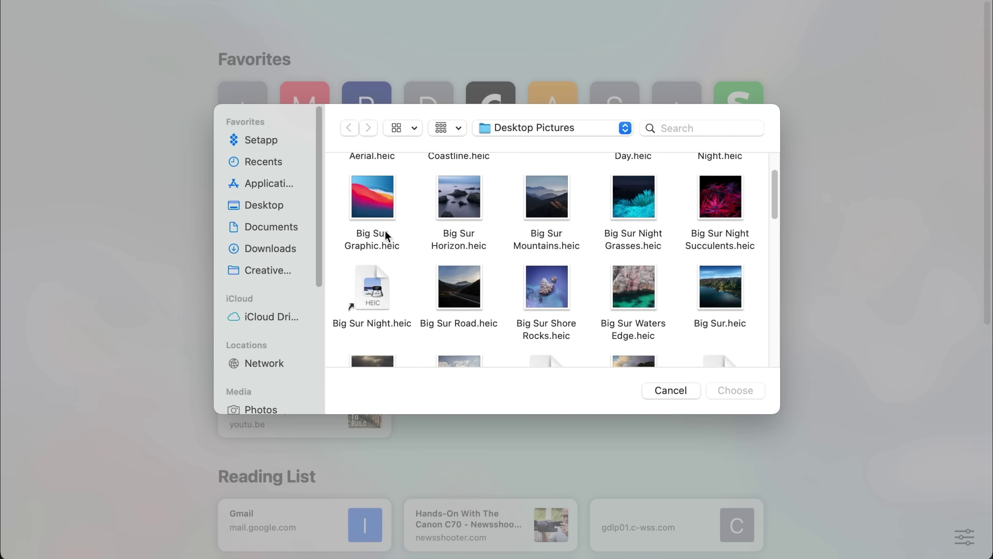
{"action": "scroll", "coordinate": [385, 230], "scroll_direction": "down", "scroll_amount": 10}
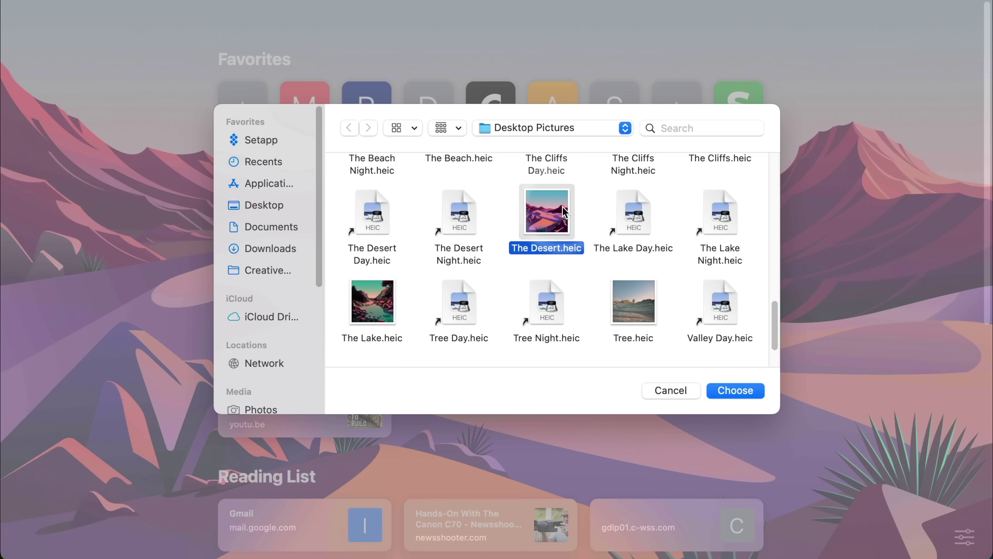
{"action": "key", "text": "Return"}
{"action": "scroll", "coordinate": [565, 212], "scroll_direction": "down", "scroll_amount": 5}
{"action": "scroll", "coordinate": [566, 213], "scroll_direction": "up", "scroll_amount": 2}
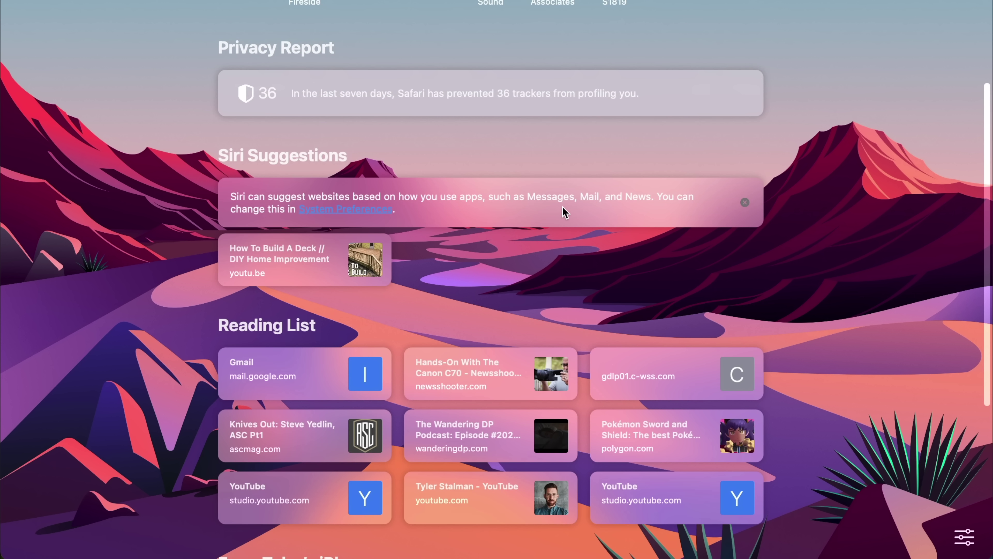
{"action": "scroll", "coordinate": [564, 212], "scroll_direction": "up", "scroll_amount": 4}
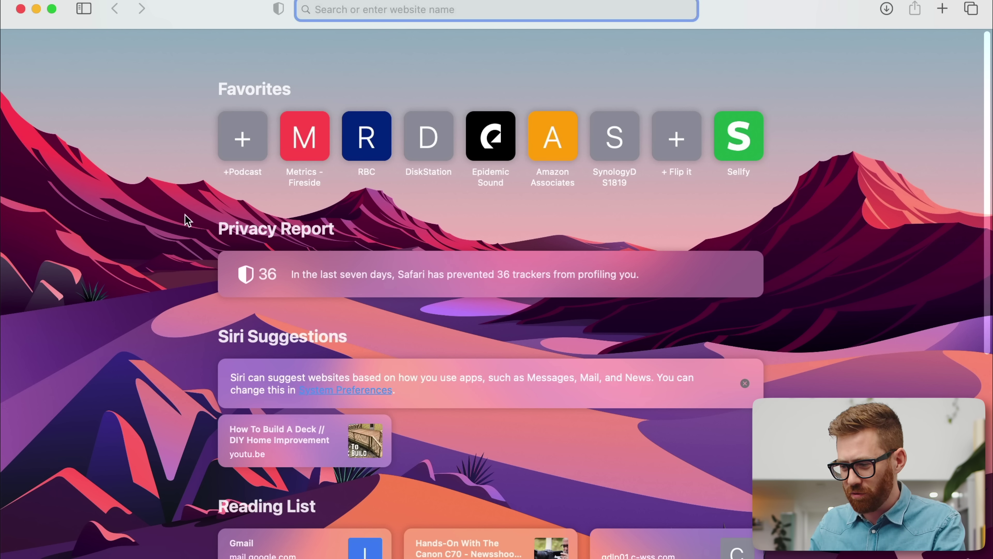
{"action": "scroll", "coordinate": [172, 270], "scroll_direction": "down", "scroll_amount": 5}
{"action": "scroll", "coordinate": [156, 317], "scroll_direction": "down", "scroll_amount": 5}
{"action": "scroll", "coordinate": [156, 317], "scroll_direction": "up", "scroll_amount": 10}
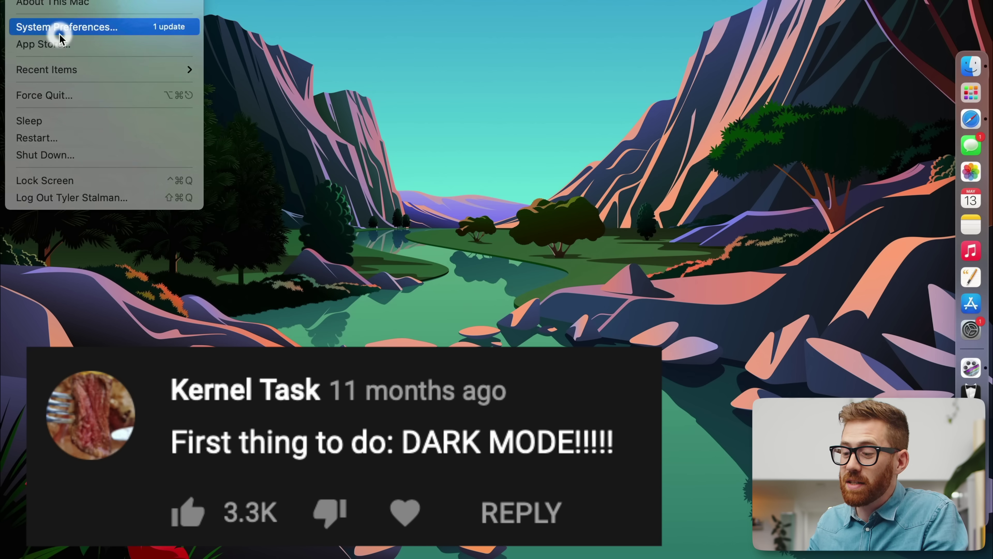
In General preferences, change the appearance from Dark to Auto.
{"action": "left_click", "coordinate": [59, 29]}
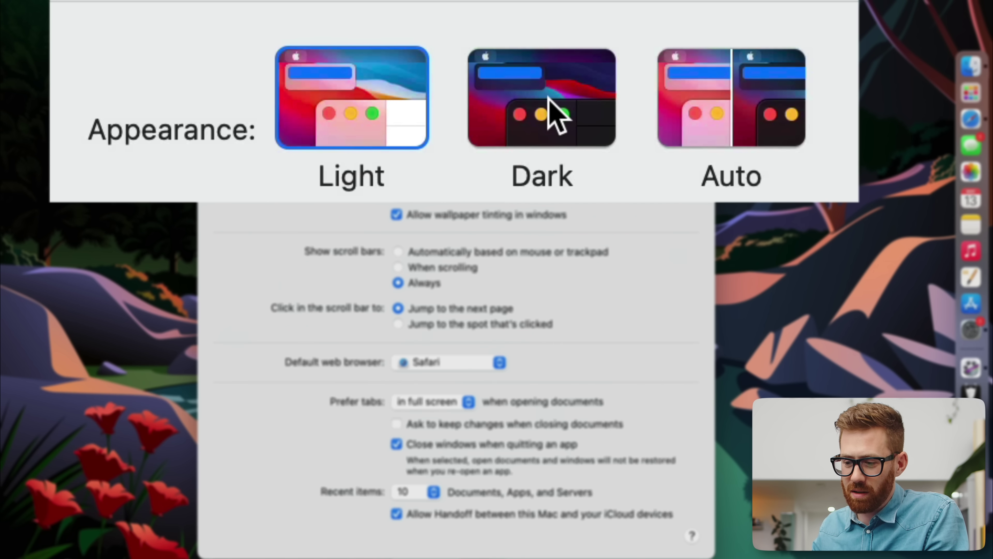
{"action": "left_click", "coordinate": [551, 102]}
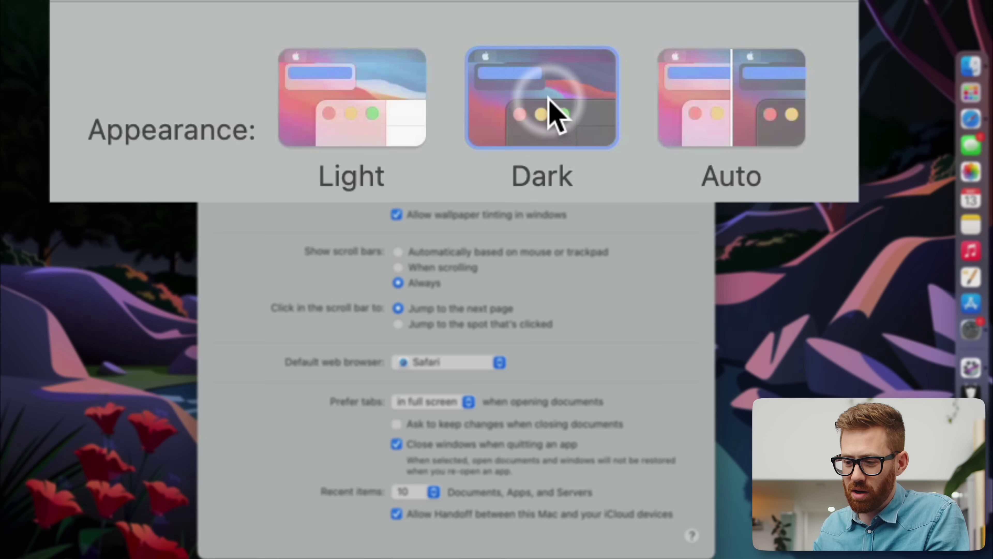
{"action": "left_click_drag", "start_coordinate": [481, 44], "coordinate": [568, 23]}
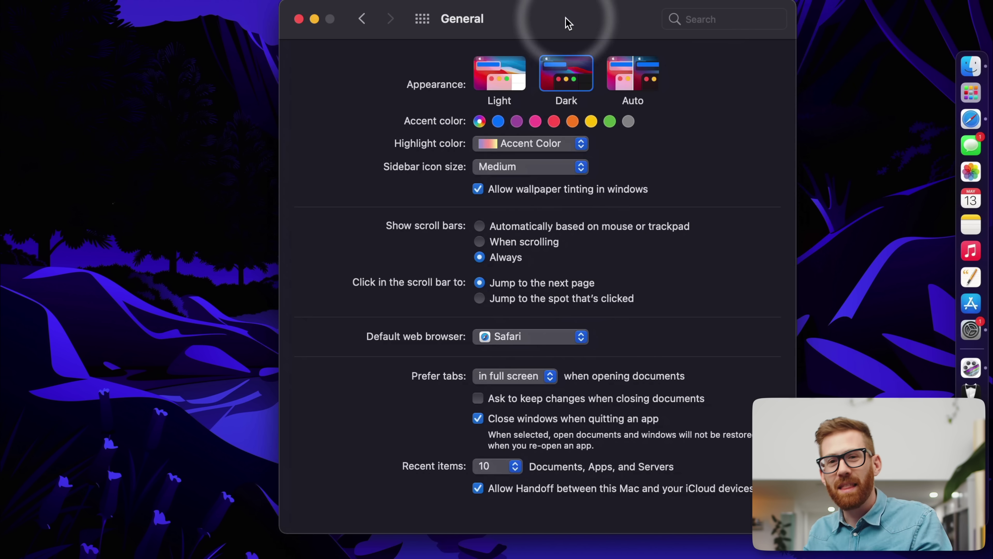
{"action": "left_click", "coordinate": [622, 75]}
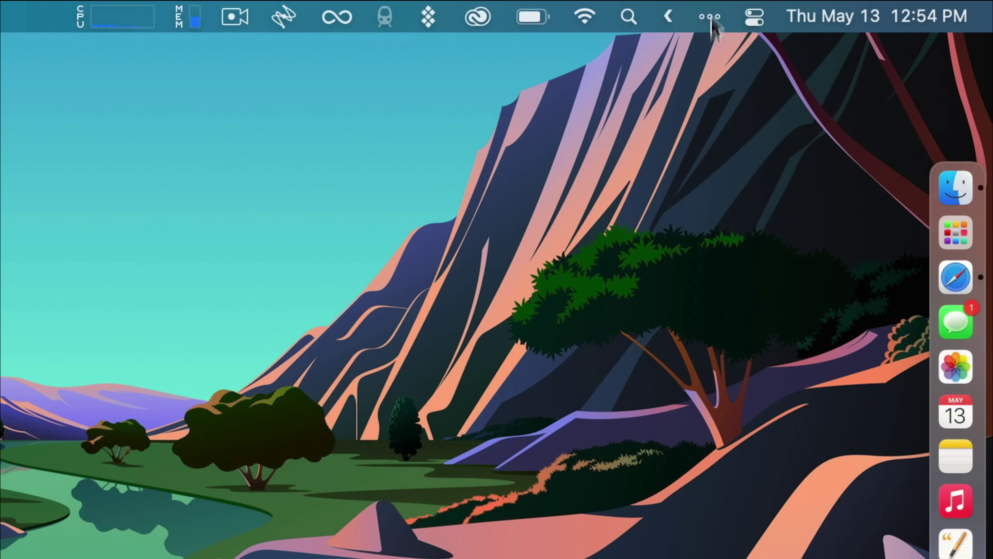
Bring up the Do Not Disturb duration options from Control Center.
{"action": "left_click", "coordinate": [754, 17]}
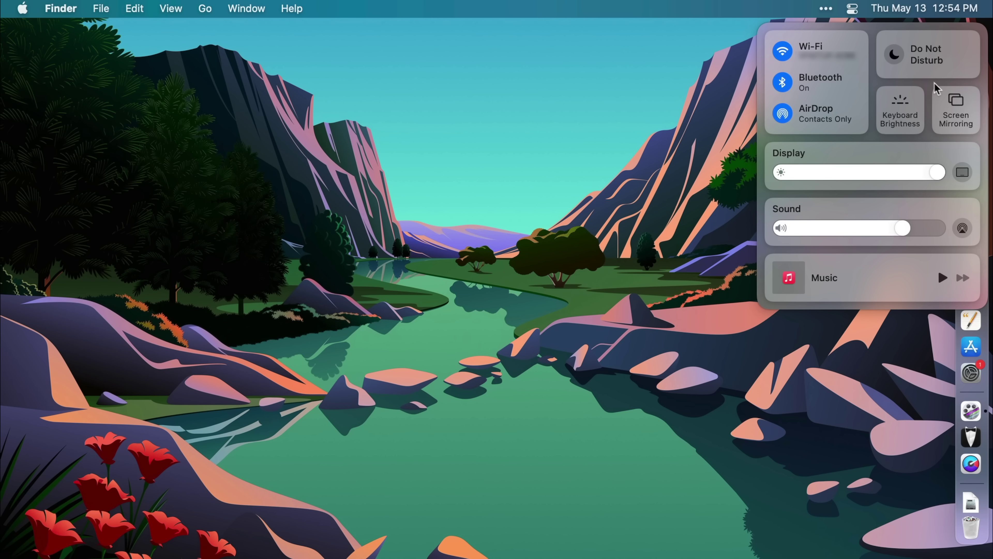
{"action": "left_click", "coordinate": [937, 57]}
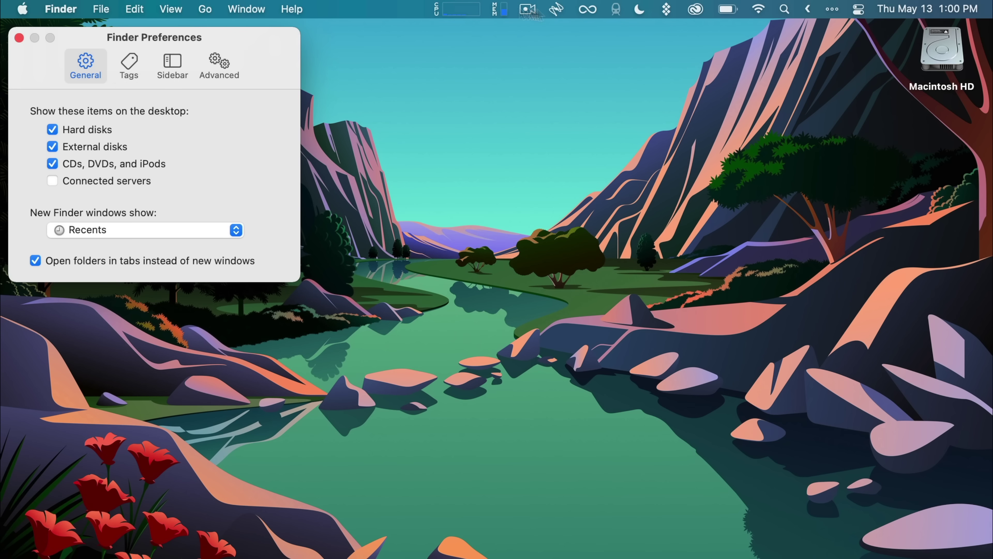
Show the Sidebar settings in Finder Preferences.
{"action": "left_click", "coordinate": [180, 73]}
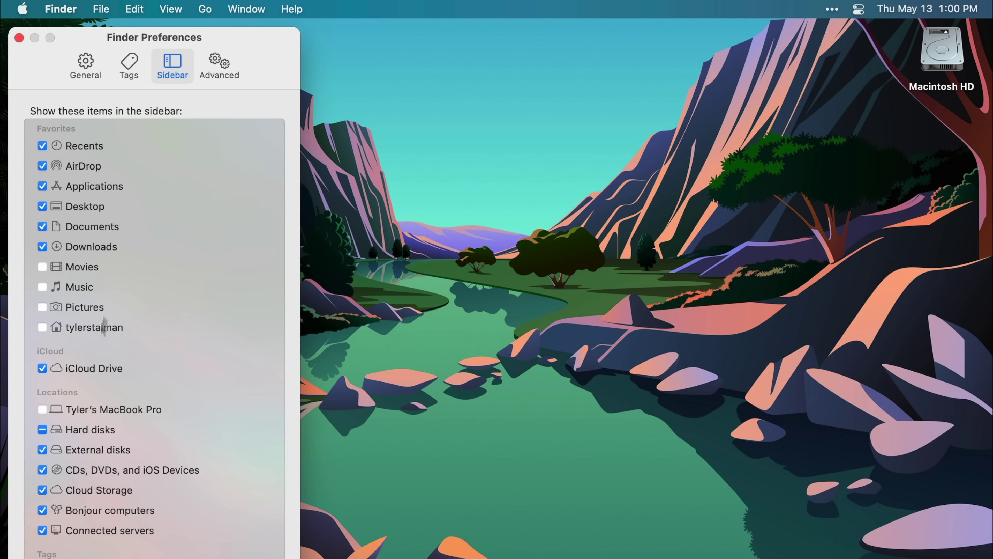